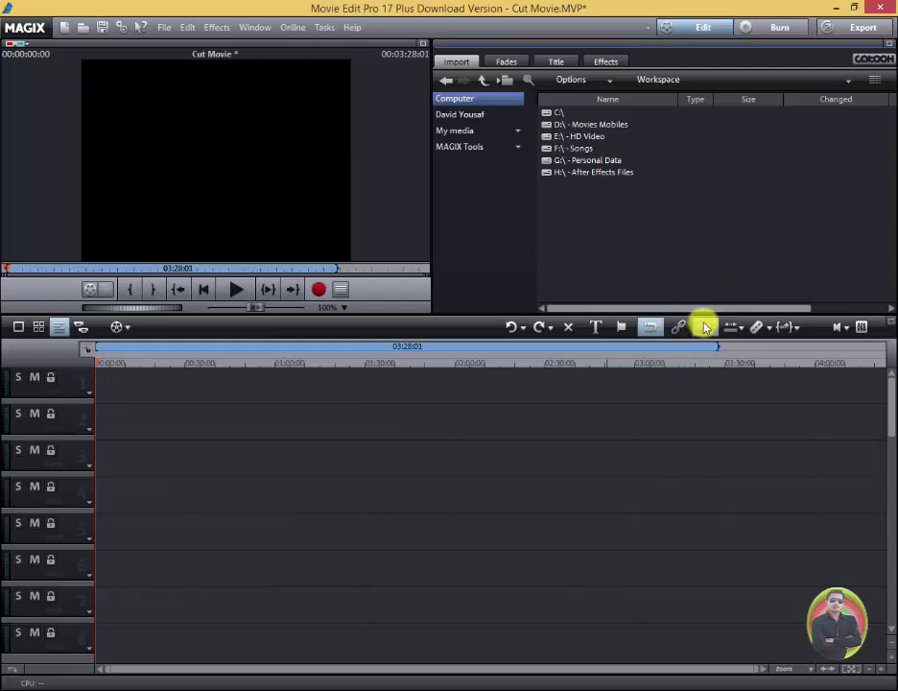
# Step: Browse the drive list in the Import browser and open the F: Songs drive
pyautogui.click(679, 327)
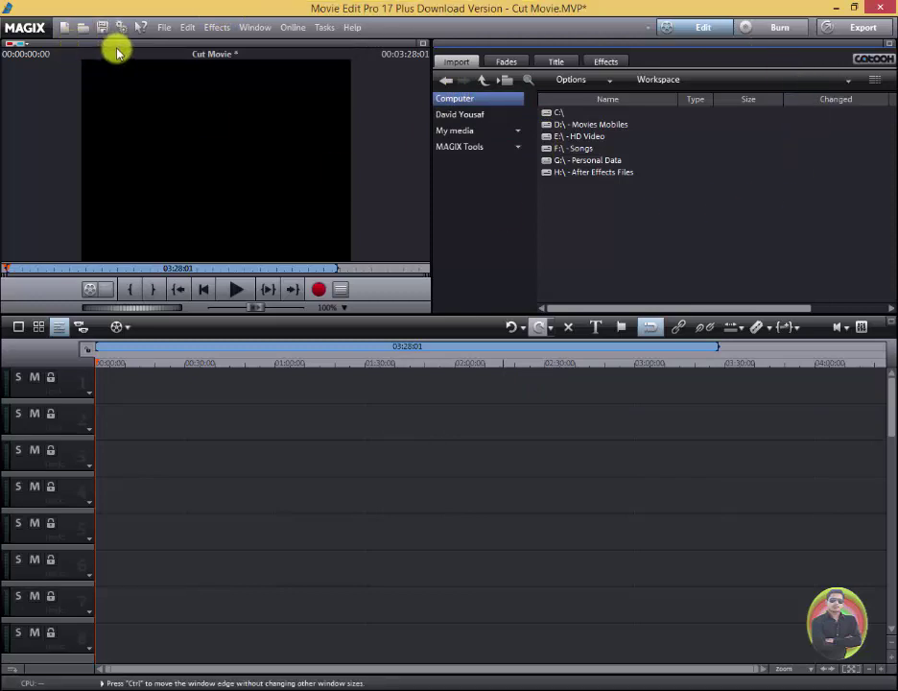
pyautogui.click(453, 101)
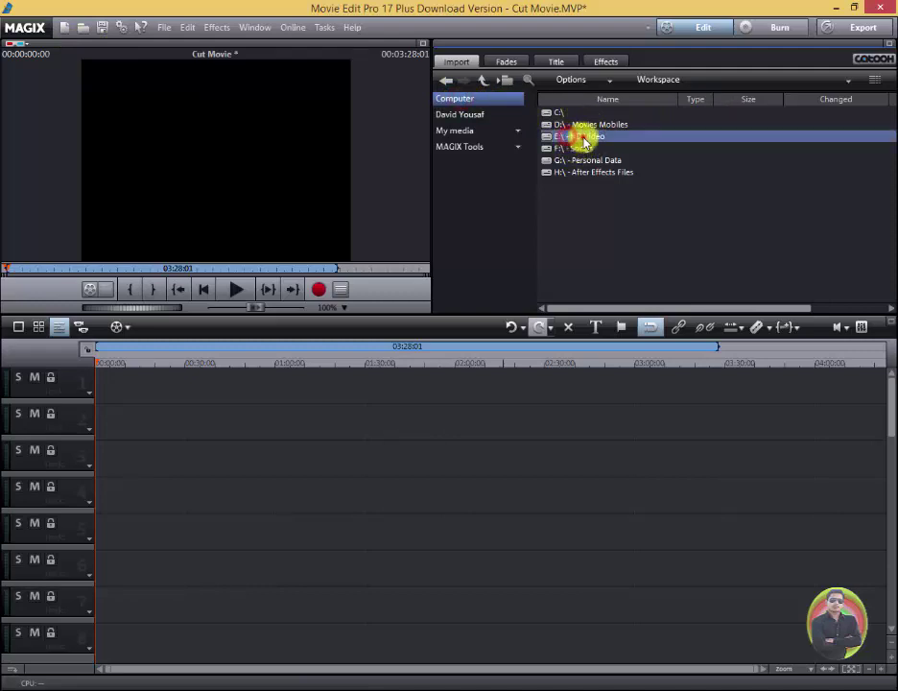
pyautogui.doubleClick(569, 140)
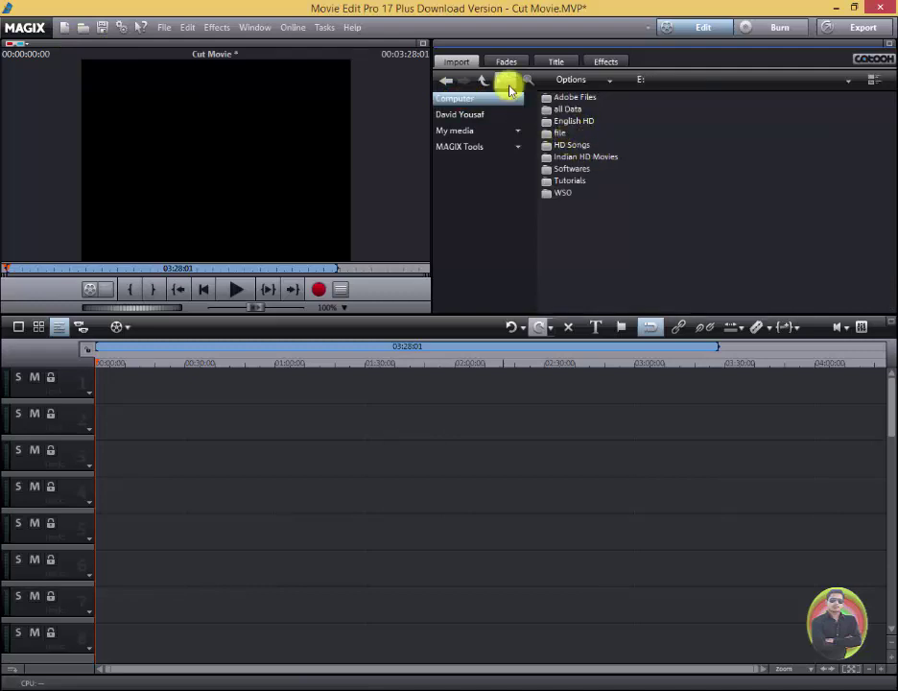
pyautogui.click(455, 99)
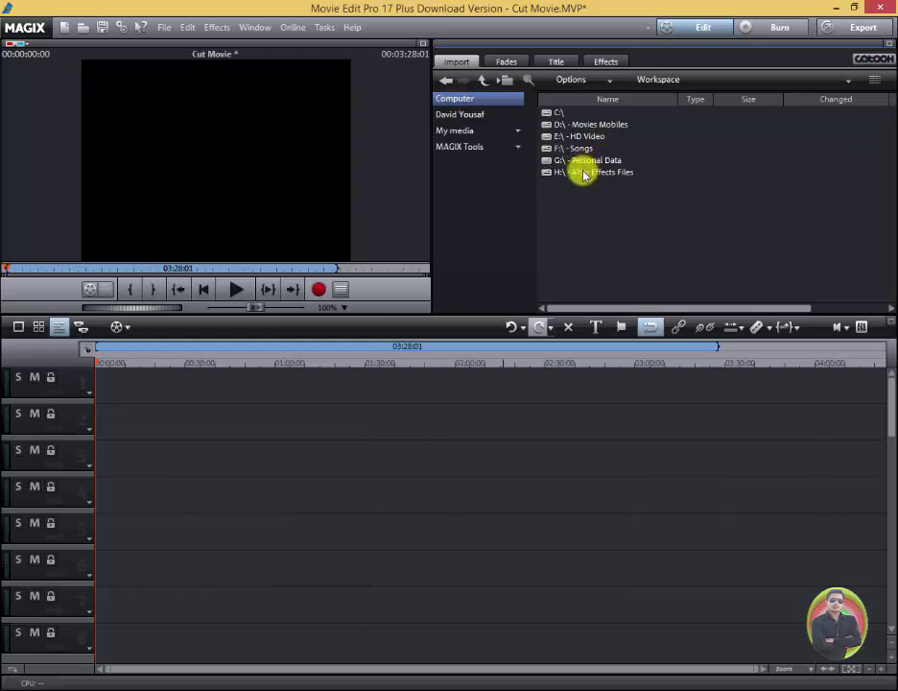
pyautogui.doubleClick(573, 149)
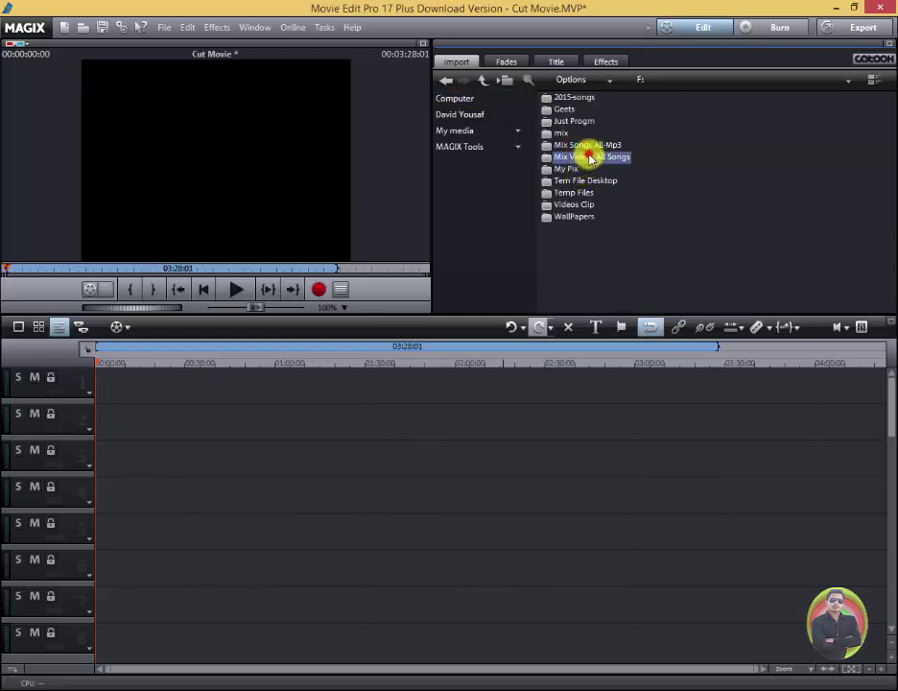
# Step: Open Mix Videos All Songs, then Mujra and its subfolder of mp4 clips
pyautogui.doubleClick(587, 157)
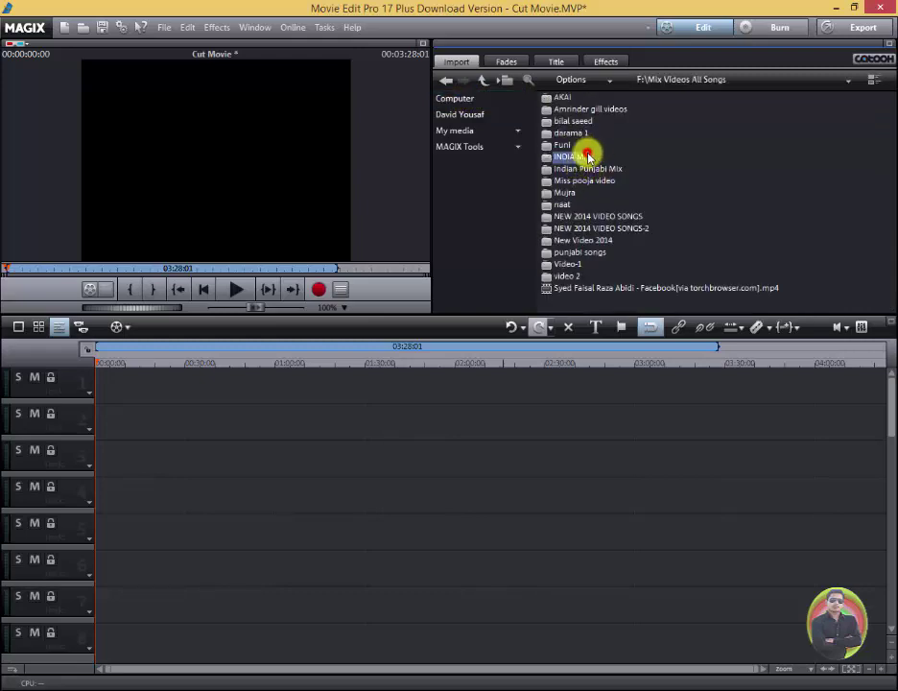
pyautogui.doubleClick(587, 157)
pyautogui.click(446, 79)
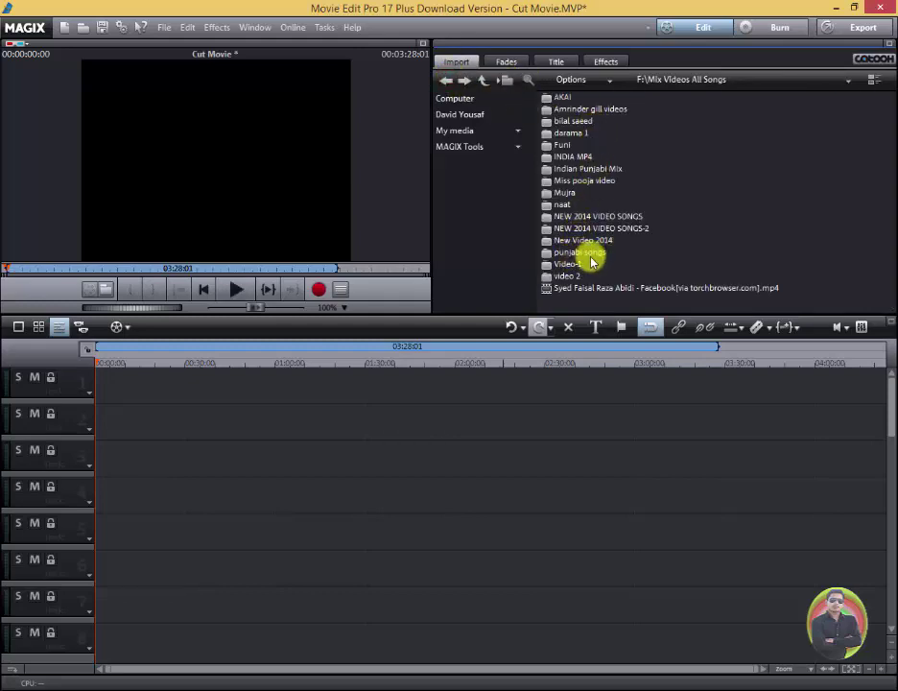
pyautogui.doubleClick(566, 193)
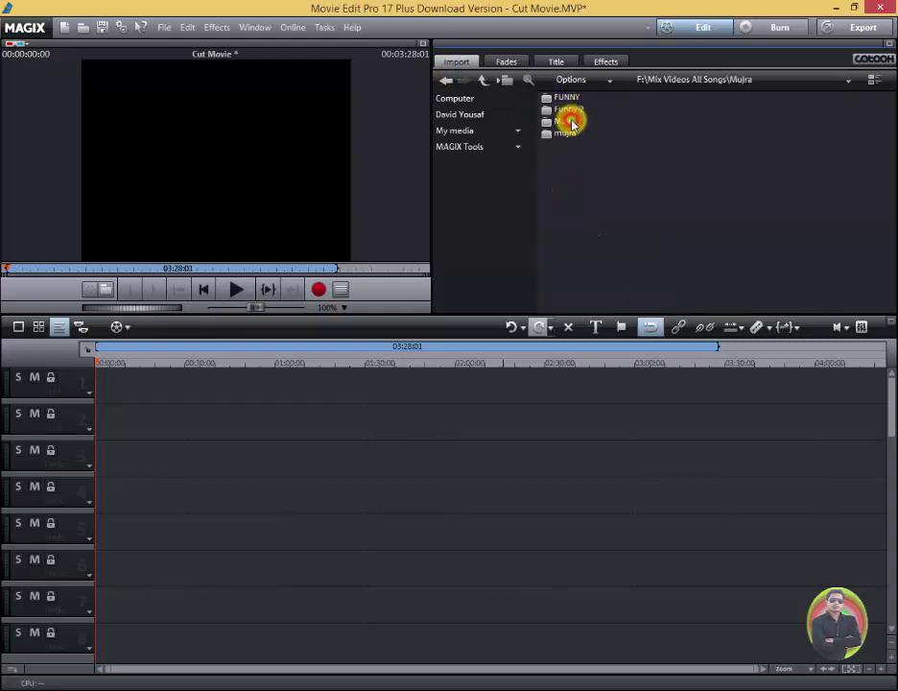
pyautogui.doubleClick(562, 122)
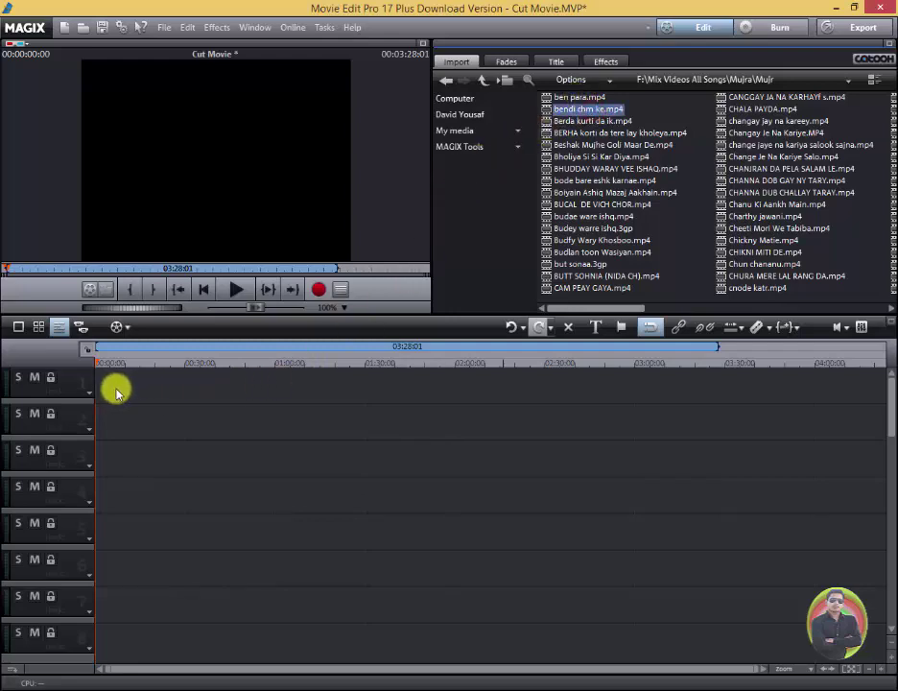
# Step: Import bendi chm ke.mp4 without copying it and align it to the start of tracks 1–2
pyautogui.moveTo(587, 108); pyautogui.dragTo(133, 365)
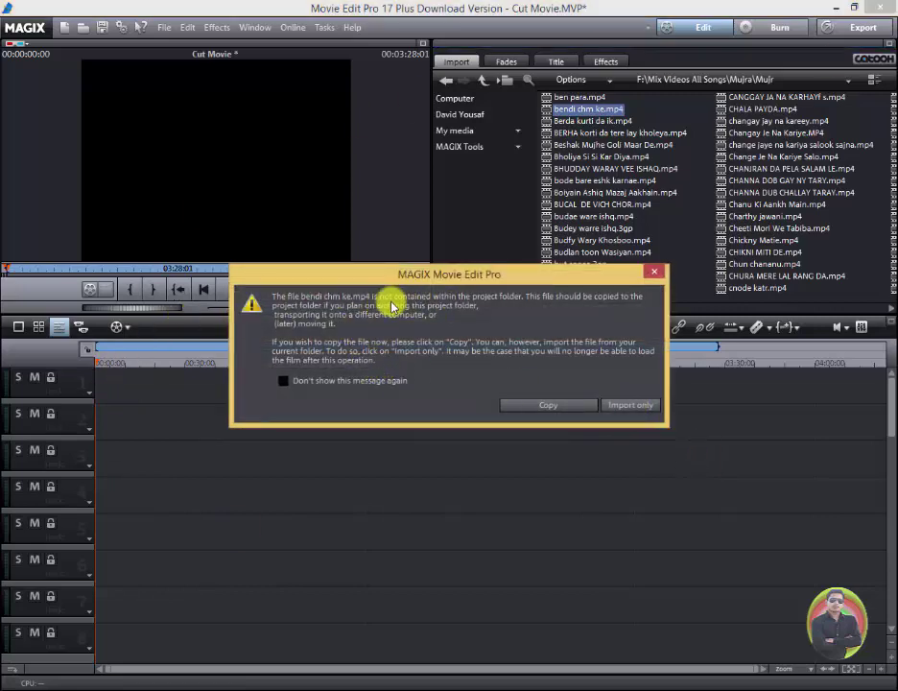
pyautogui.click(633, 404)
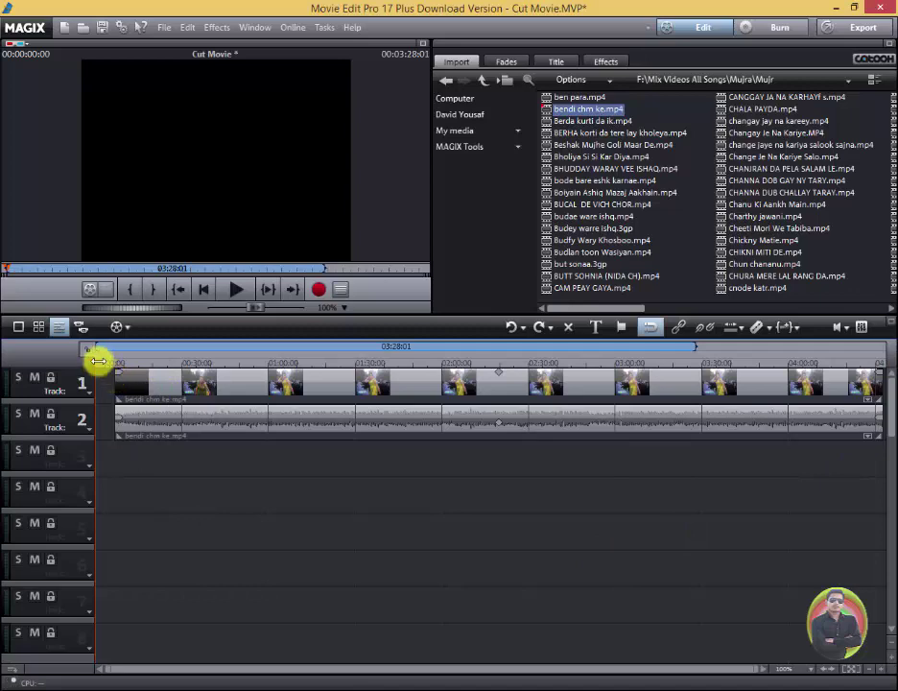
pyautogui.moveTo(355, 429)
pyautogui.mouseDown()
pyautogui.moveTo(183, 468)
pyautogui.moveTo(330, 443)
pyautogui.moveTo(326, 407)
pyautogui.mouseUp()
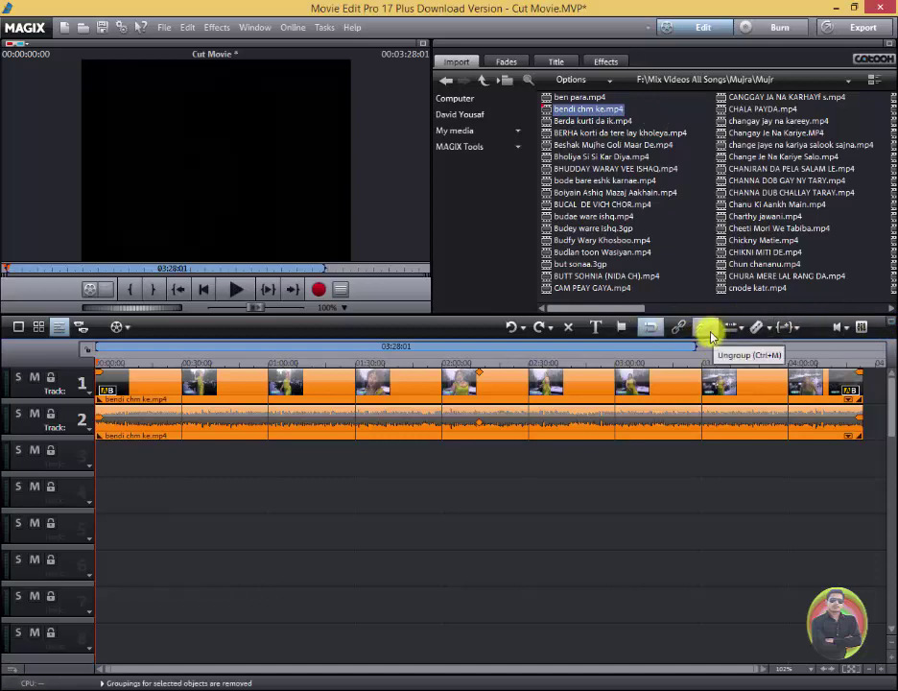
# Step: Ungroup the clip's video and audio and drag the audio alone to another track
pyautogui.click(697, 401)
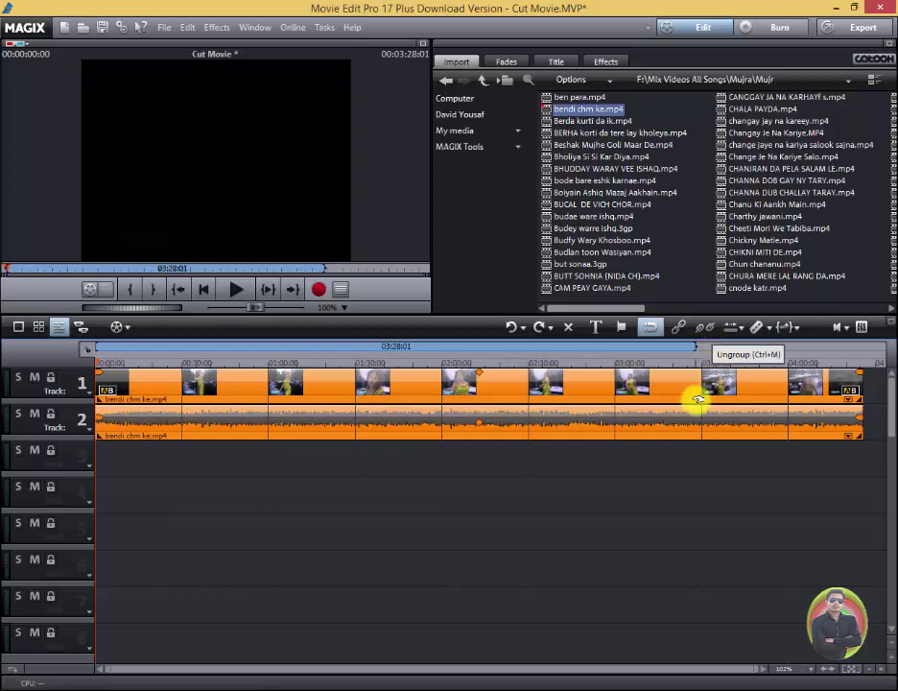
pyautogui.click(705, 329)
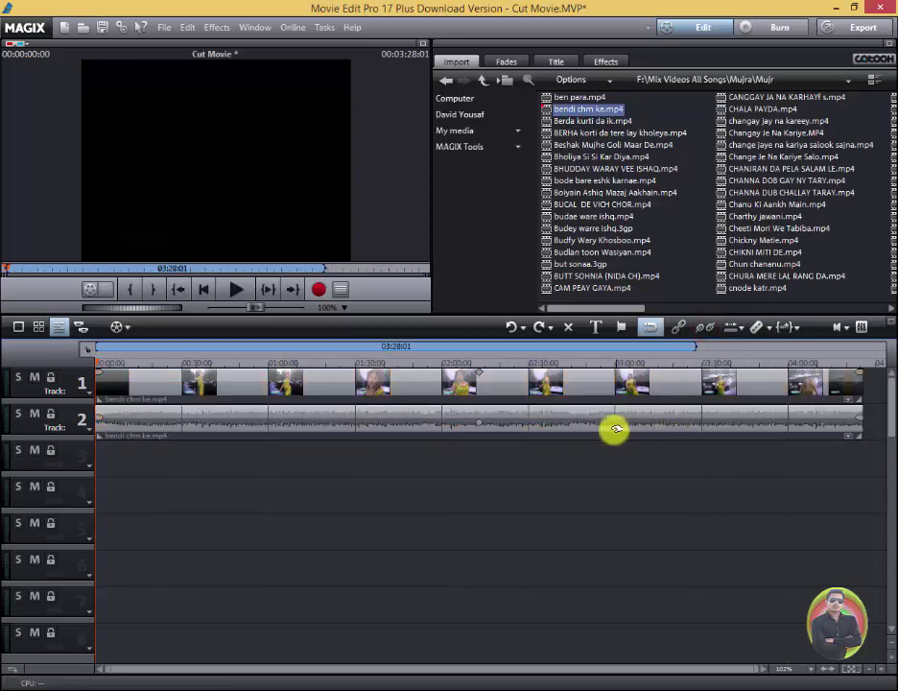
pyautogui.moveTo(613, 426)
pyautogui.mouseDown()
pyautogui.moveTo(596, 564)
pyautogui.moveTo(519, 463)
pyautogui.moveTo(518, 498)
pyautogui.moveTo(518, 443)
pyautogui.moveTo(519, 534)
pyautogui.moveTo(438, 441)
pyautogui.moveTo(331, 382)
pyautogui.mouseUp()
# Step: Select both clips and move the video and audio back onto tracks 1 and 2
pyautogui.hotkey('ctrl', 'a')
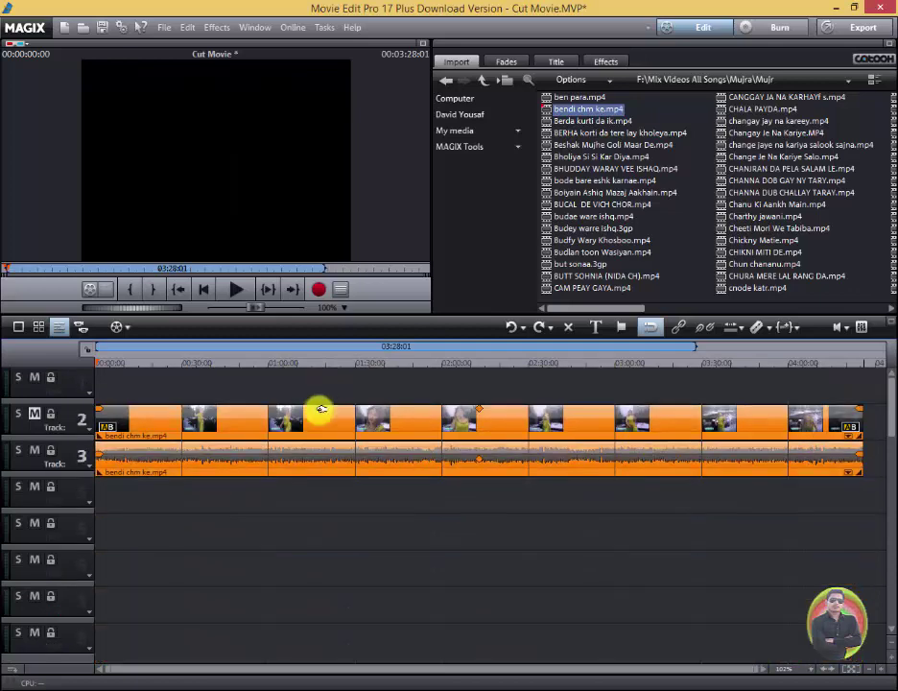
pyautogui.moveTo(331, 382); pyautogui.dragTo(317, 385)
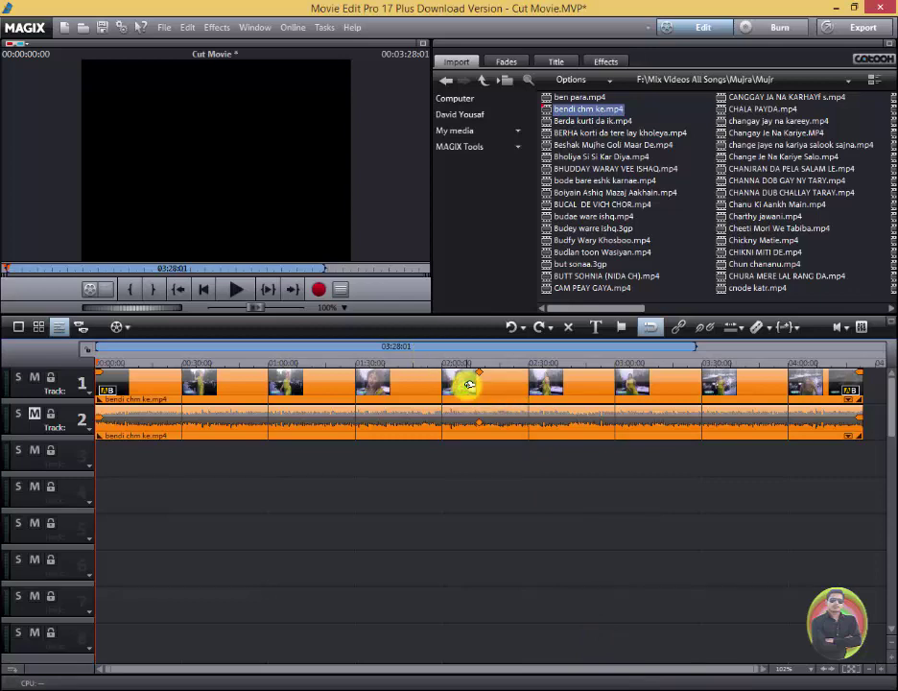
pyautogui.moveTo(453, 424); pyautogui.dragTo(458, 407)
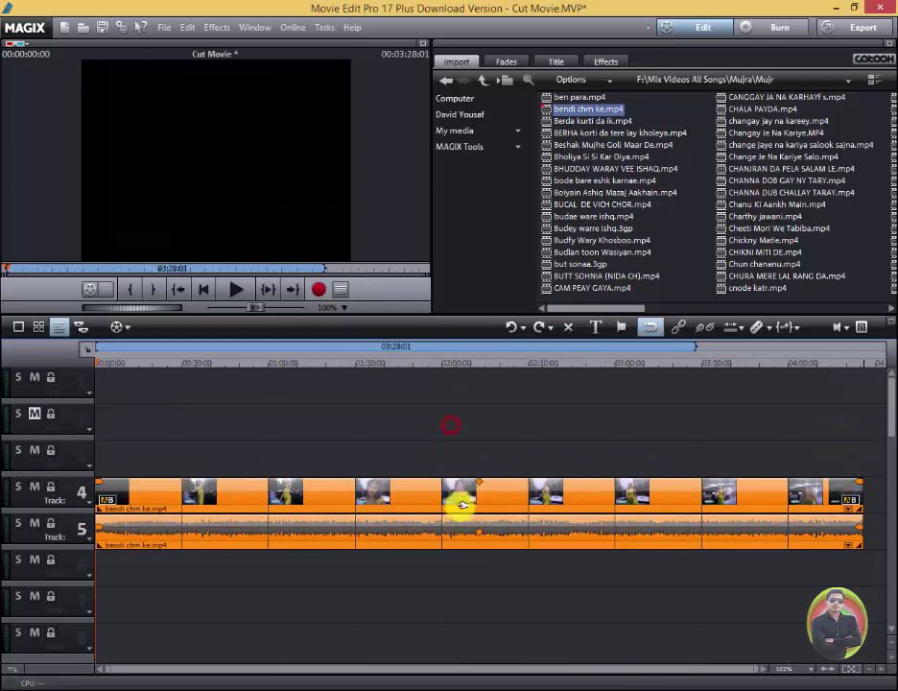
# Step: Ungroup again, move the audio down to track 4, then back up to track 2
pyautogui.click(710, 326)
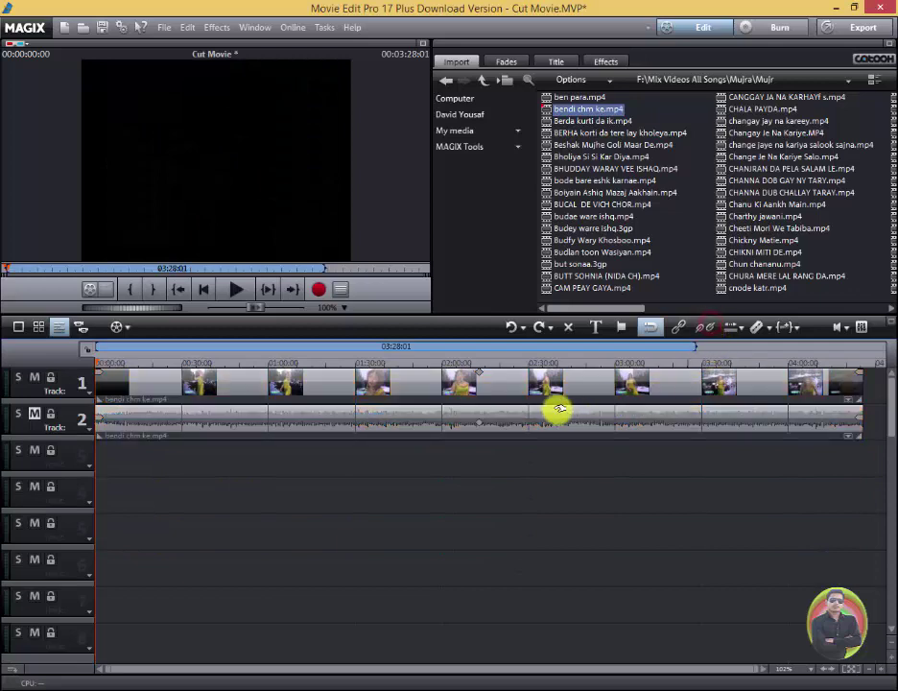
pyautogui.moveTo(479, 427); pyautogui.dragTo(477, 508)
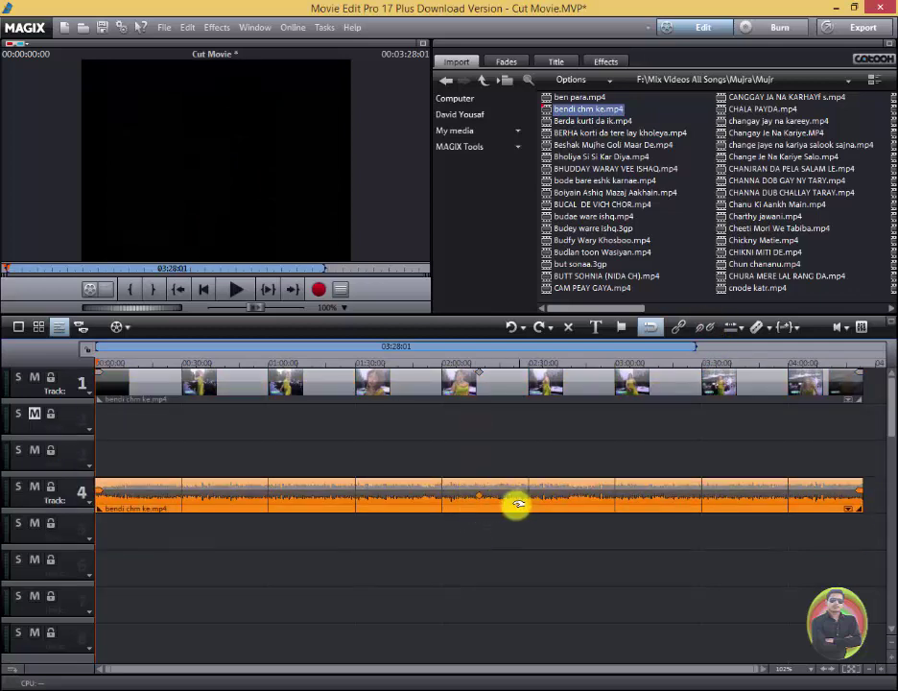
pyautogui.moveTo(477, 507)
pyautogui.mouseDown()
pyautogui.moveTo(517, 440)
pyautogui.moveTo(512, 421)
pyautogui.moveTo(492, 422)
pyautogui.mouseUp()
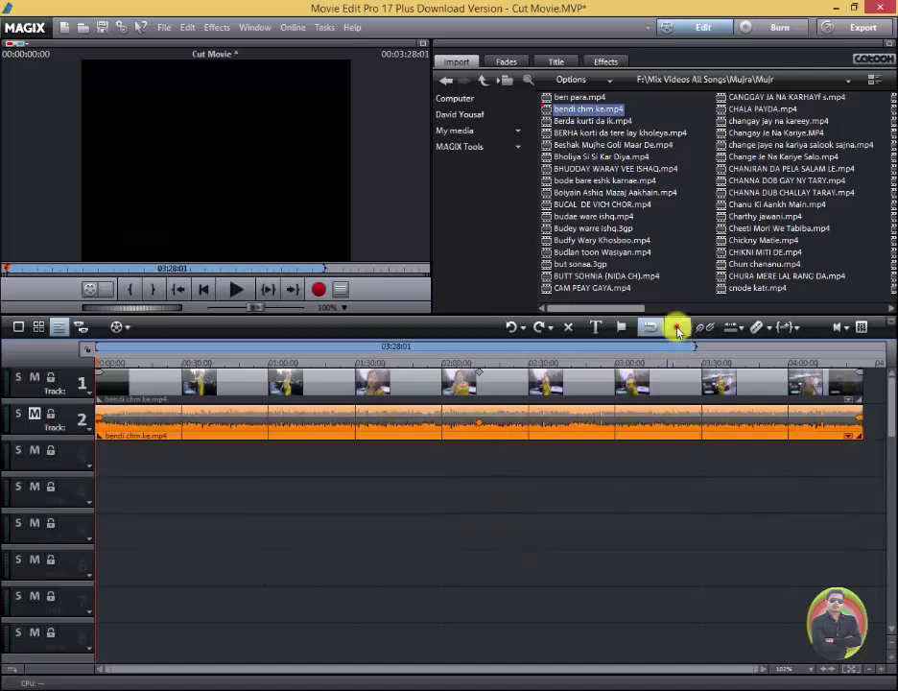
pyautogui.click(558, 424)
pyautogui.click(563, 470)
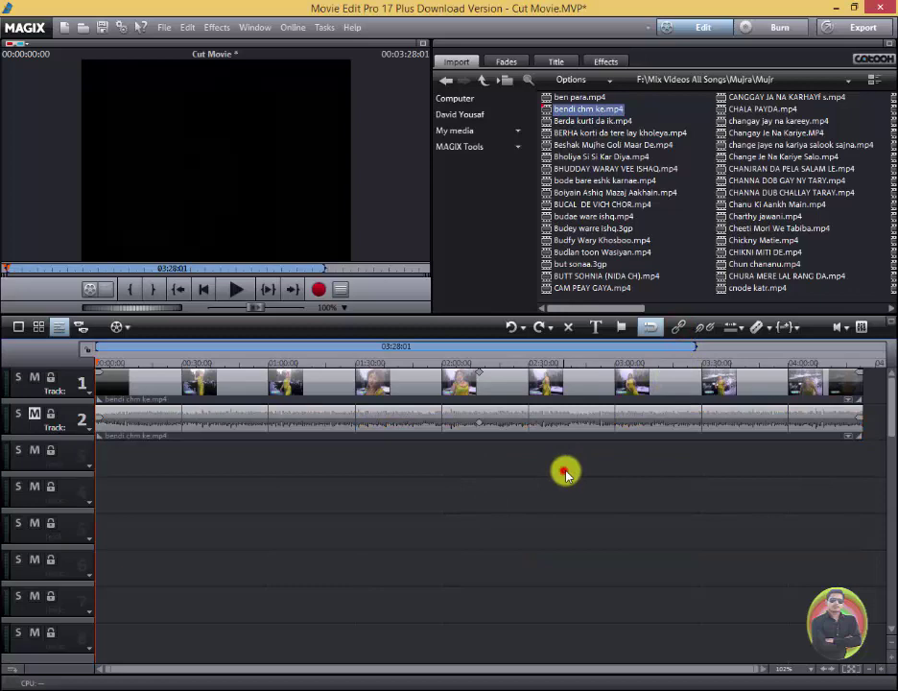
pyautogui.click(883, 467)
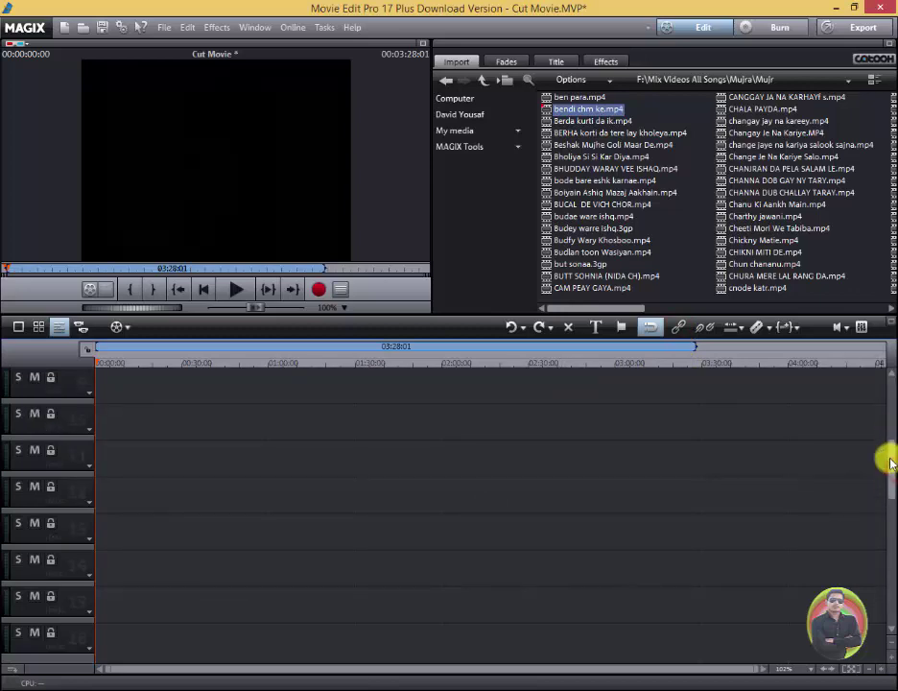
pyautogui.moveTo(890, 463); pyautogui.dragTo(887, 375)
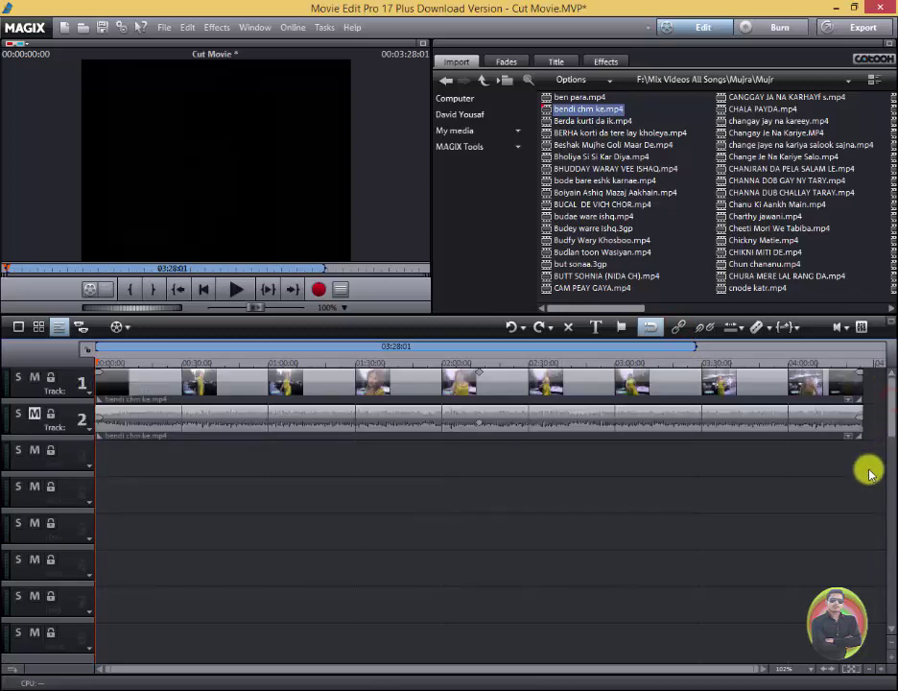
pyautogui.moveTo(873, 467)
pyautogui.mouseDown()
pyautogui.moveTo(95, 356)
pyautogui.moveTo(92, 364)
pyautogui.mouseUp()
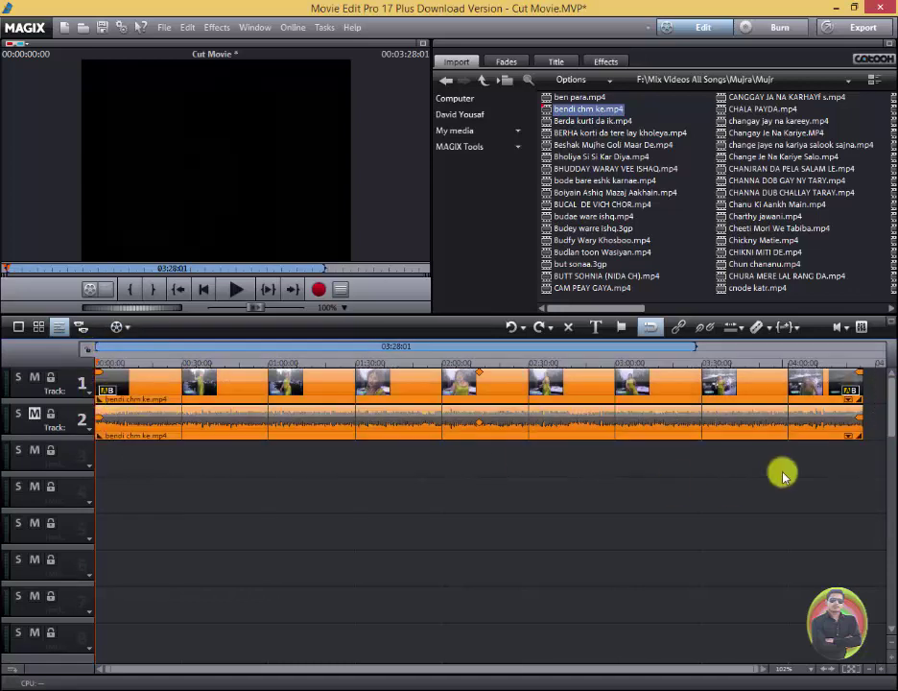
pyautogui.moveTo(871, 471)
pyautogui.mouseDown()
pyautogui.moveTo(195, 360)
pyautogui.moveTo(90, 357)
pyautogui.mouseUp()
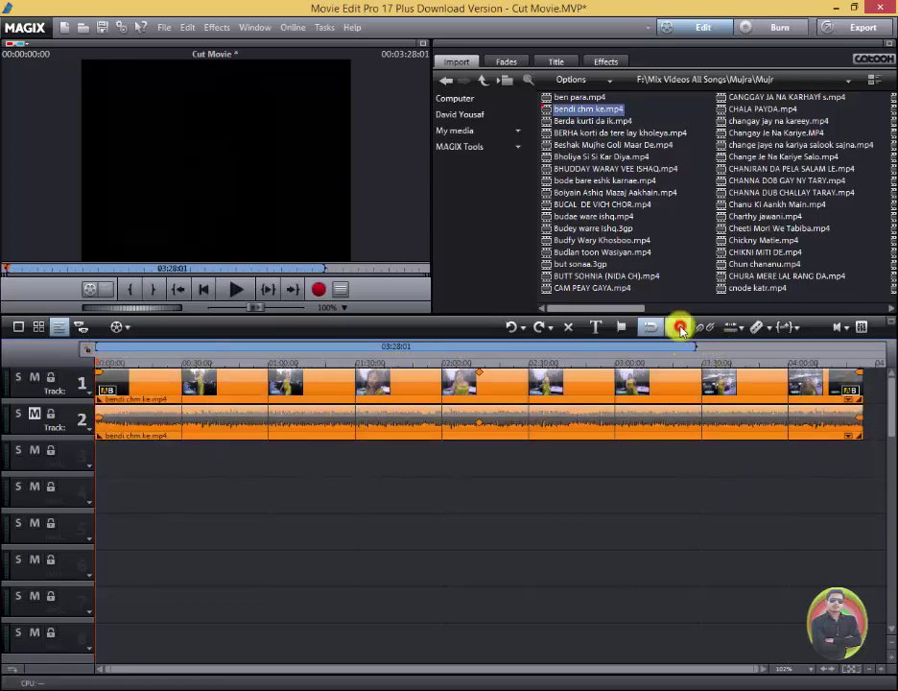
pyautogui.click(690, 457)
pyautogui.moveTo(547, 412)
pyautogui.mouseDown()
pyautogui.moveTo(533, 444)
pyautogui.moveTo(484, 424)
pyautogui.mouseUp()
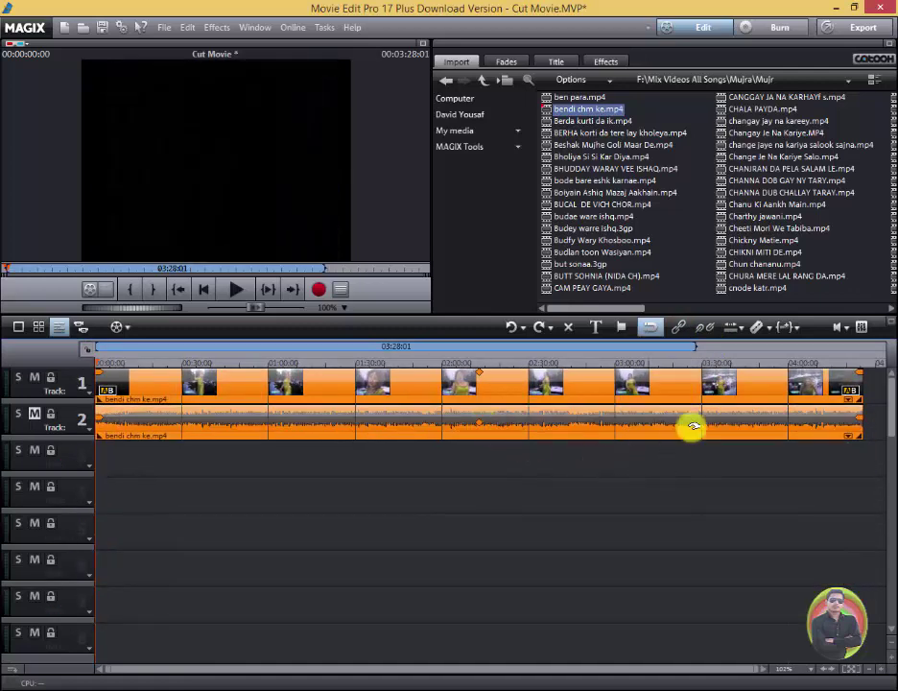
pyautogui.click(710, 328)
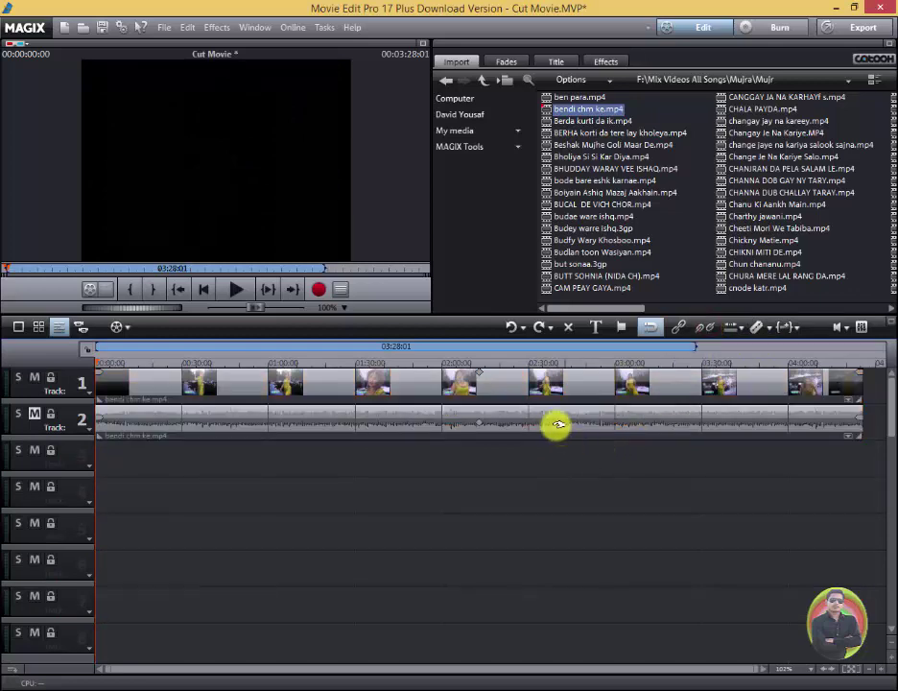
pyautogui.moveTo(557, 423)
pyautogui.mouseDown()
pyautogui.moveTo(540, 465)
pyautogui.moveTo(532, 433)
pyautogui.mouseUp()
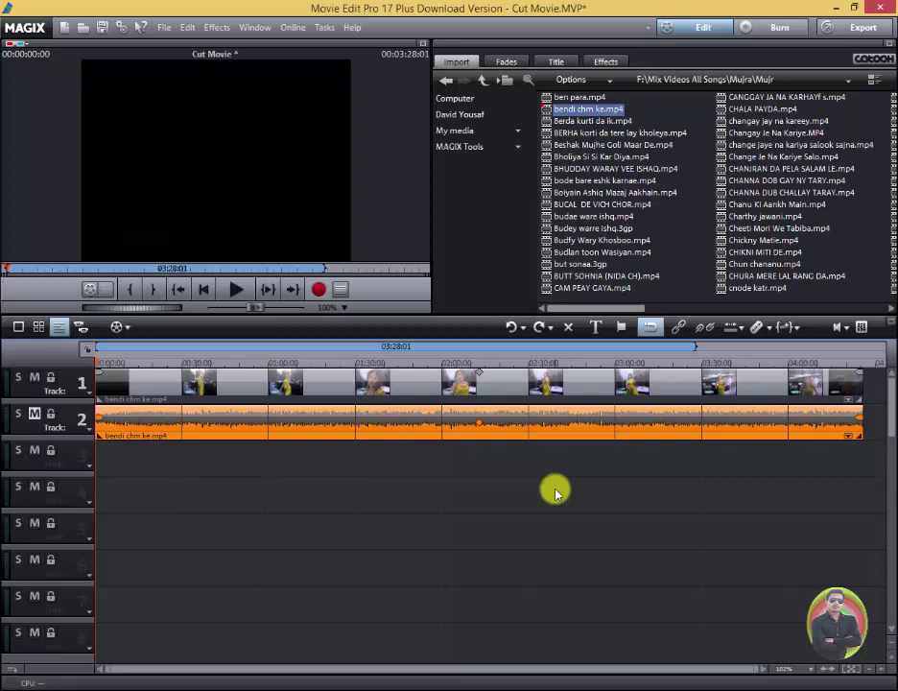
# Step: Ungroup the clip and move its audio down to track 5
pyautogui.click(705, 328)
pyautogui.moveTo(583, 428); pyautogui.dragTo(558, 527)
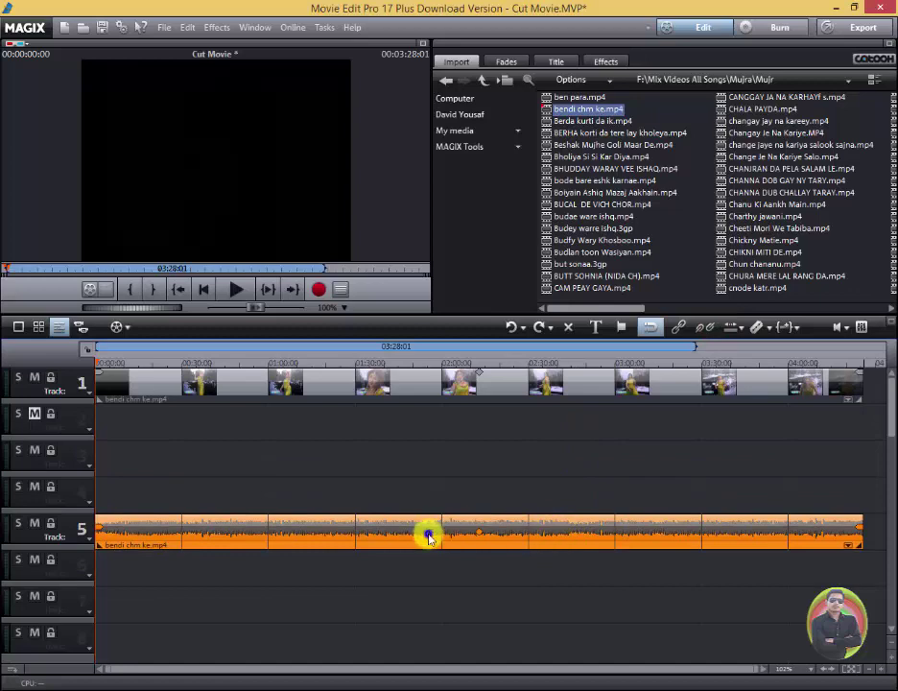
pyautogui.rightClick(348, 538)
pyautogui.click(301, 532)
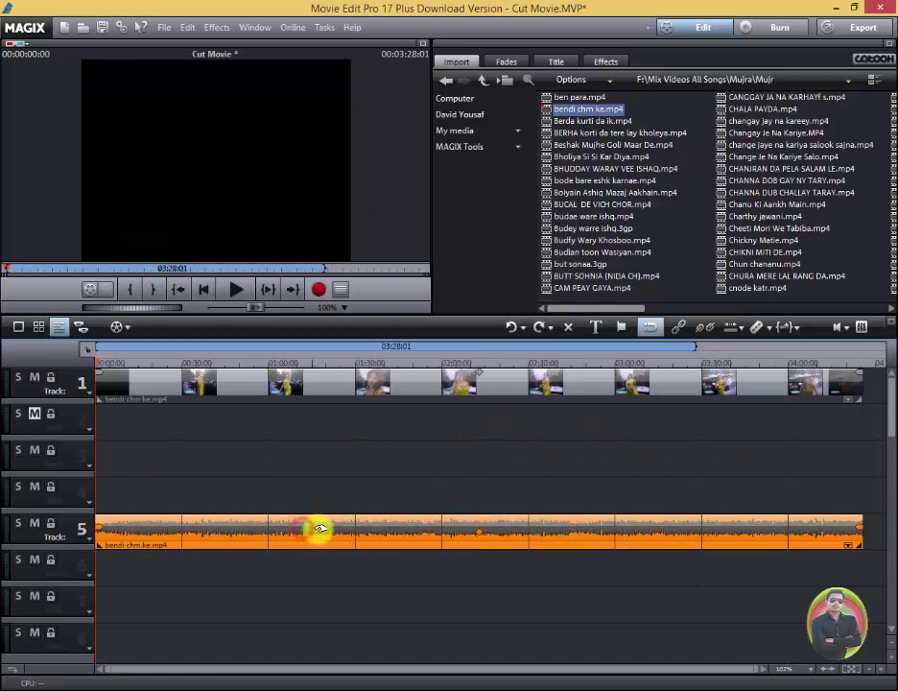
# Step: Delete the audio clip, undo the deletion, then place the audio on track 3
pyautogui.press('Delete')
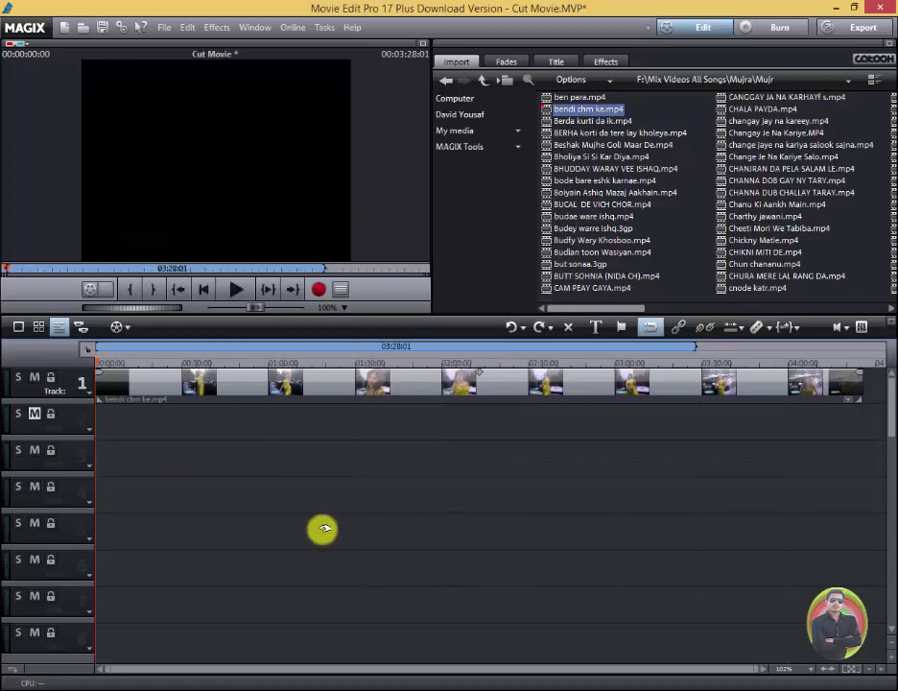
pyautogui.hotkey('ctrl', 'z')
pyautogui.hotkey('ctrl', 'z')
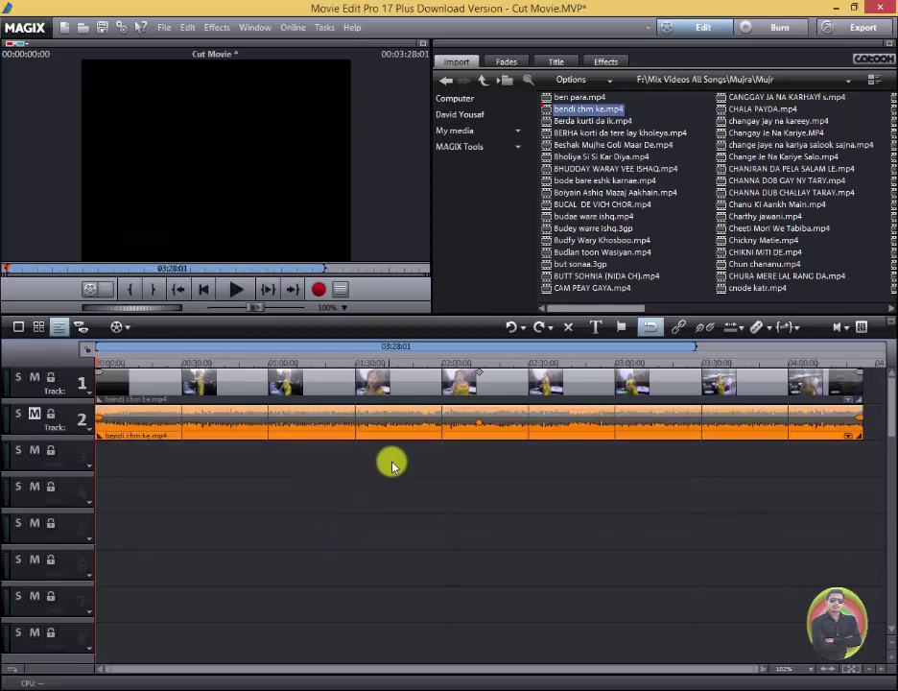
pyautogui.moveTo(413, 418); pyautogui.dragTo(418, 494)
pyautogui.moveTo(419, 430); pyautogui.dragTo(420, 471)
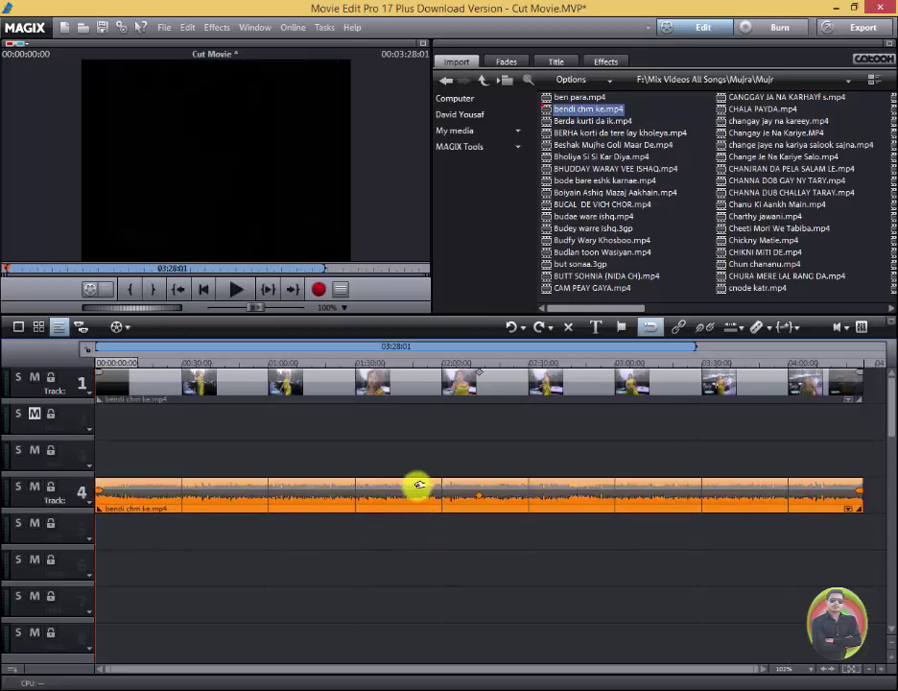